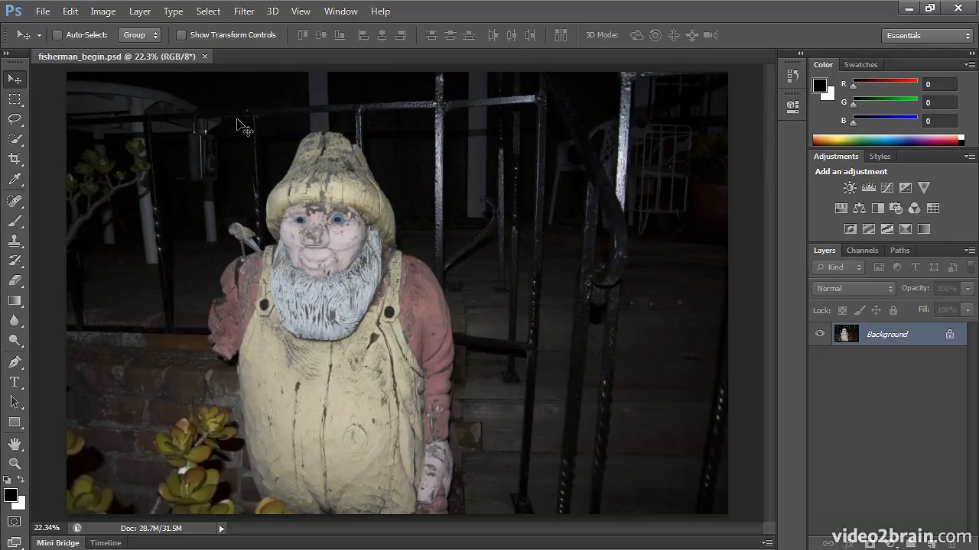
- Load the saved fisherman channel as a new selection around the statue
left_click(208, 11)
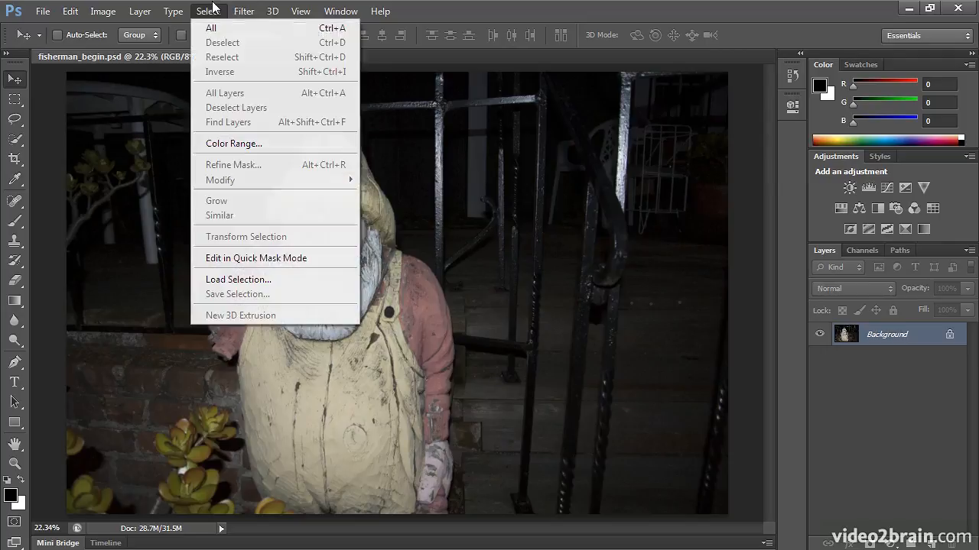
left_click(266, 276)
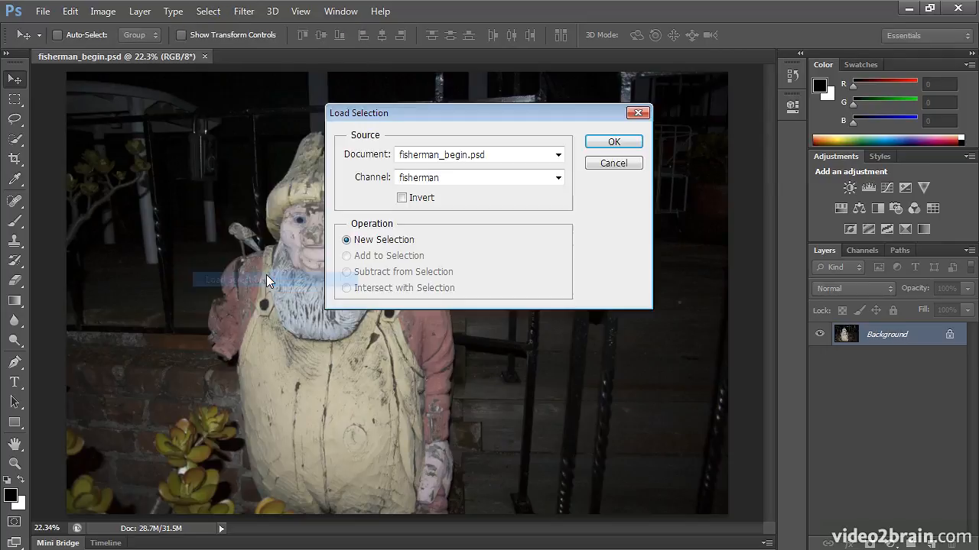
left_click(462, 179)
left_click(463, 179)
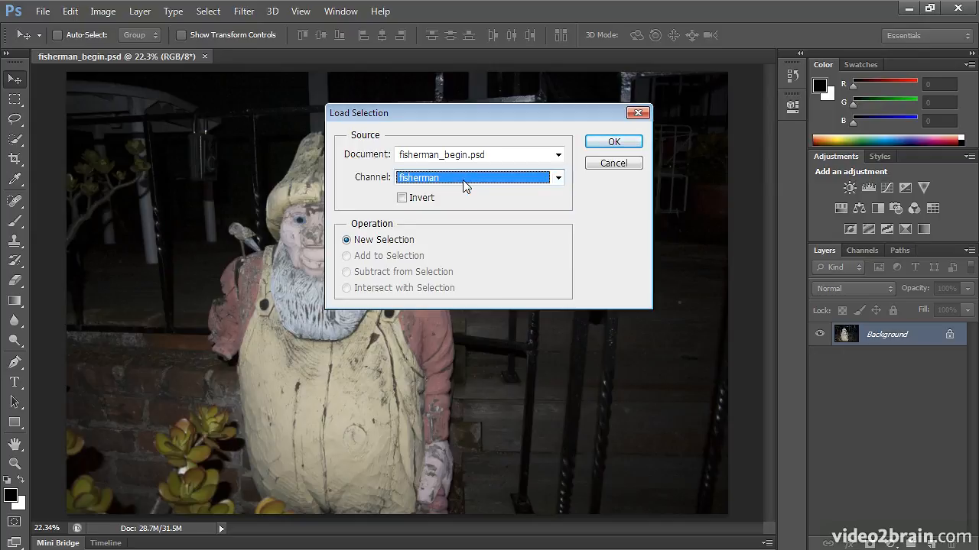
left_click(617, 143)
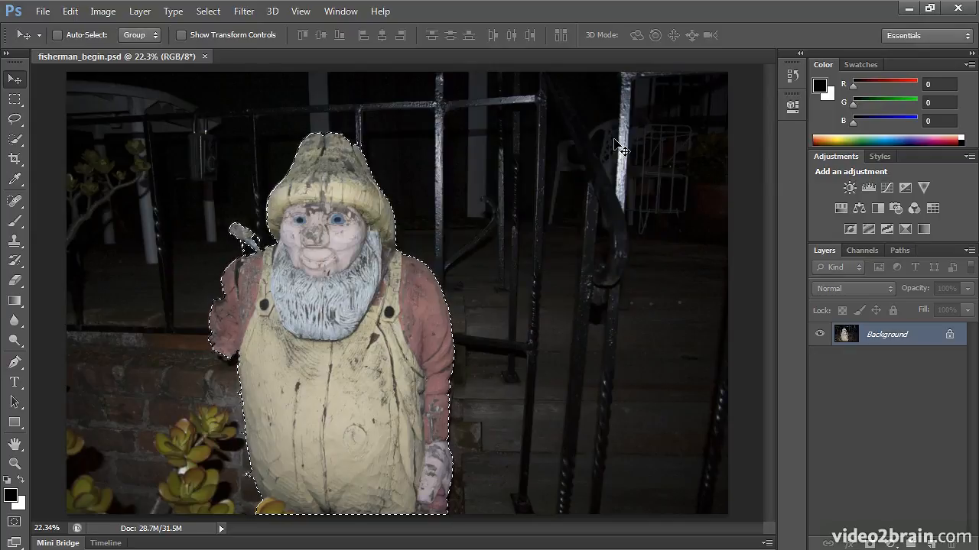
left_click(107, 12)
mouse_move(112, 51)
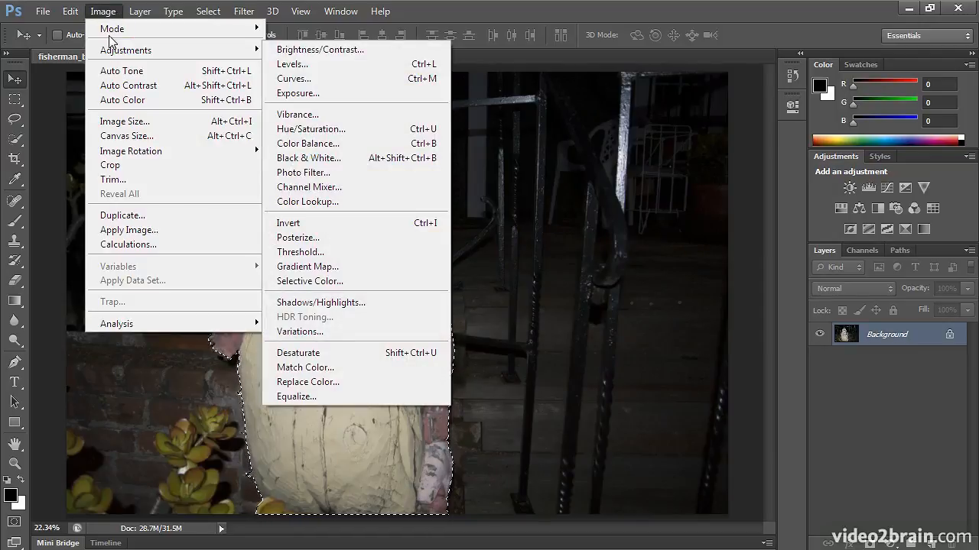
key("Escape")
key("Escape")
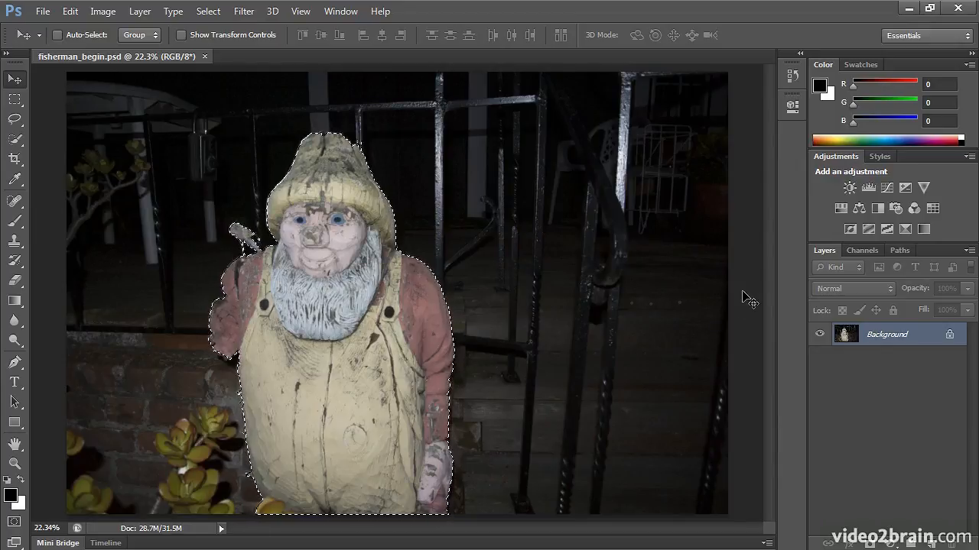
- Add a Levels adjustment layer masked to the fisherman, setting the white input level to 215 and the midtones to 1.02
left_click(868, 187)
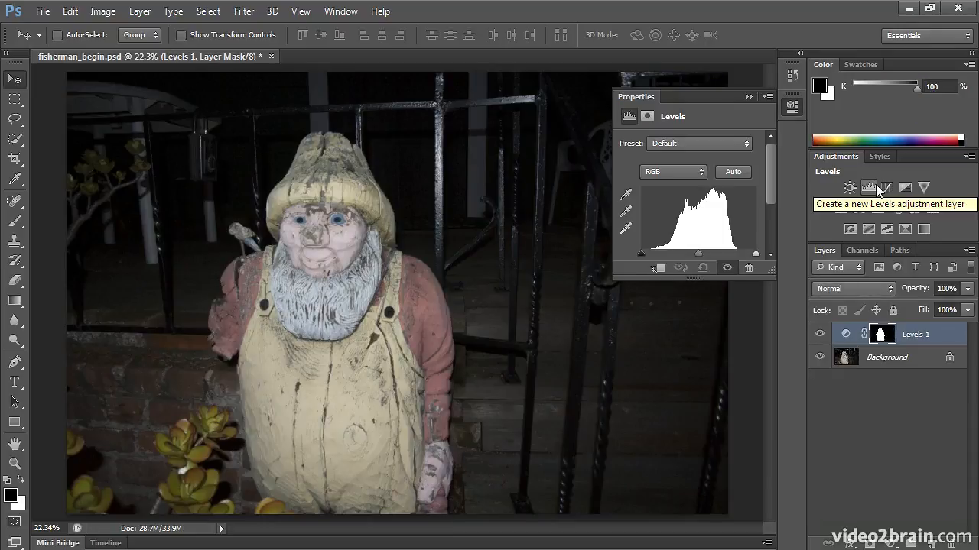
left_click_drag(612, 280, 548, 376)
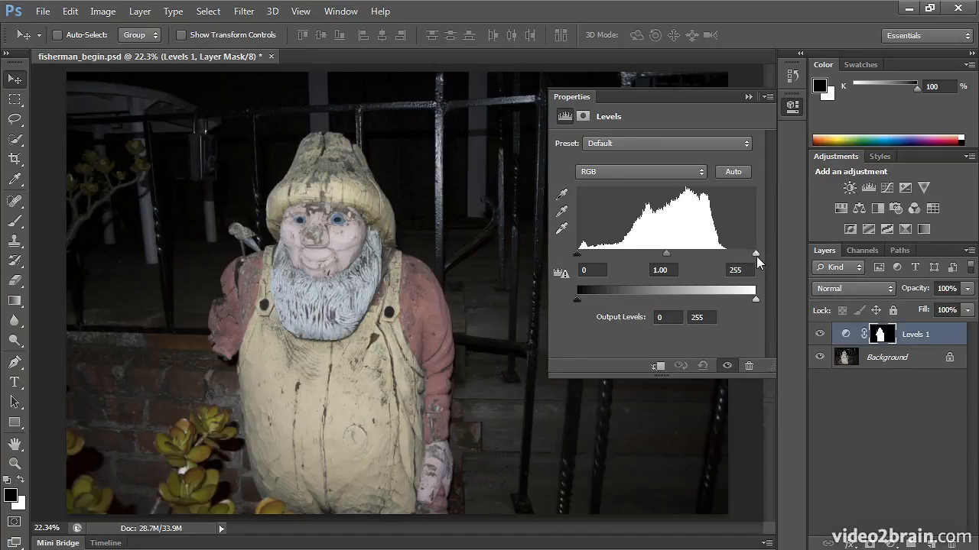
left_click_drag(757, 252, 728, 259)
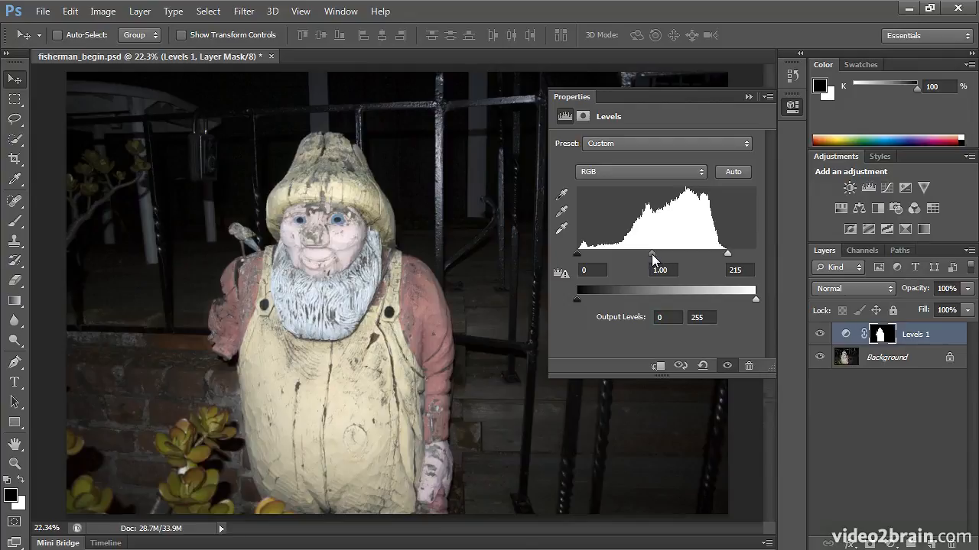
left_click_drag(644, 253, 633, 253)
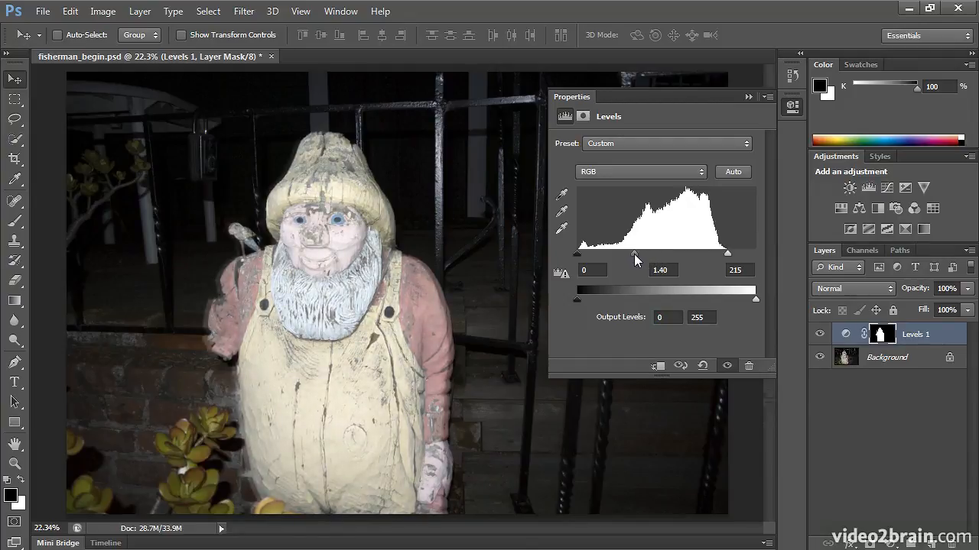
left_click_drag(632, 253, 645, 256)
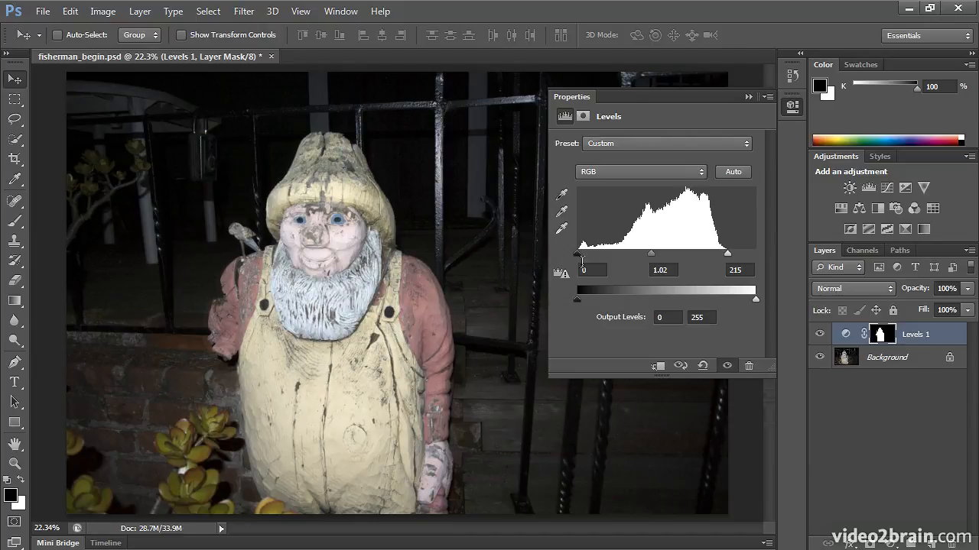
- Set the black input level of the fisherman's Levels adjustment to 22
key("ctrl+plus")
key("ctrl+plus")
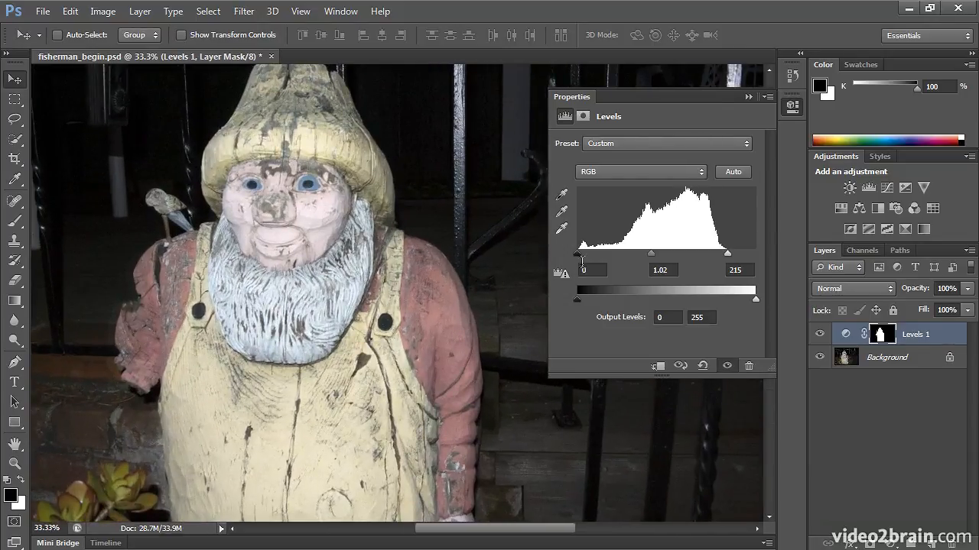
key("ctrl+plus")
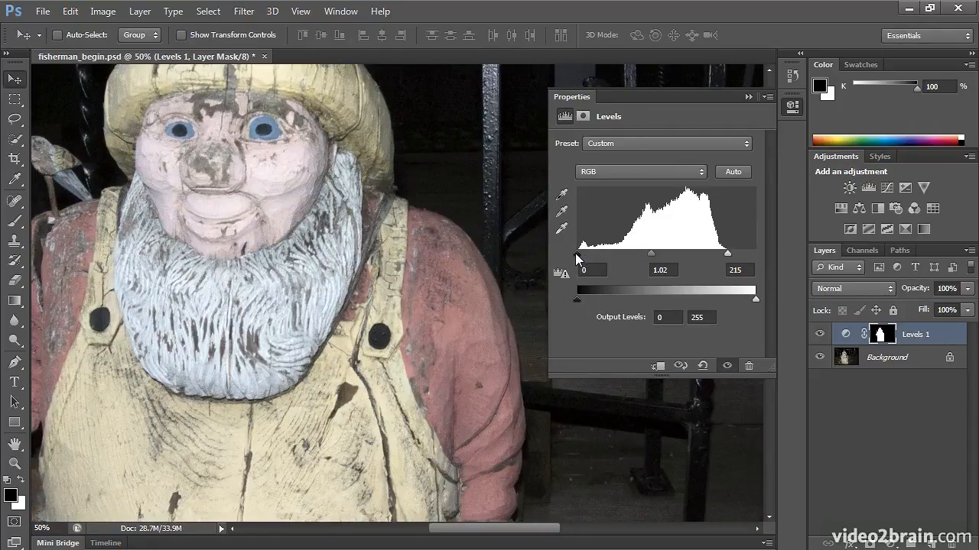
left_click_drag(577, 259, 608, 261)
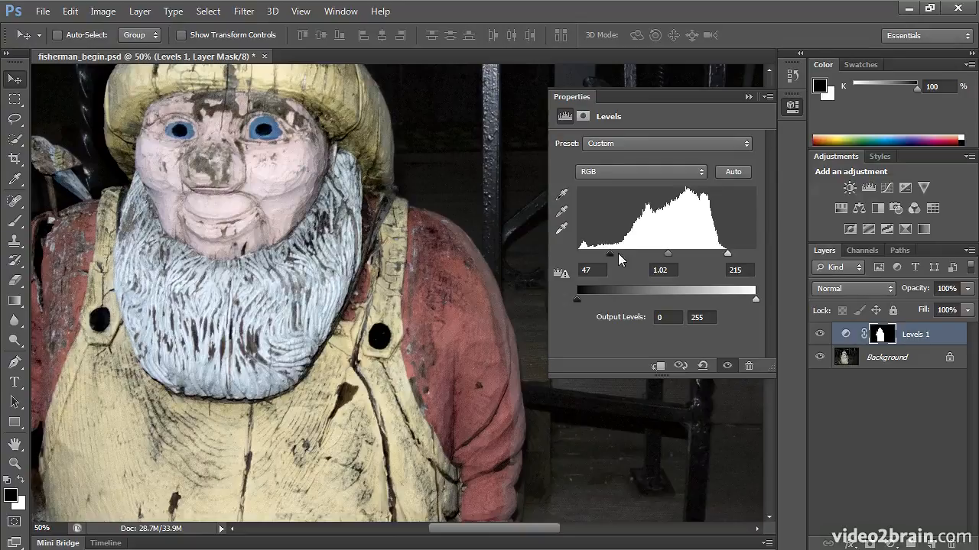
key("ctrl+0")
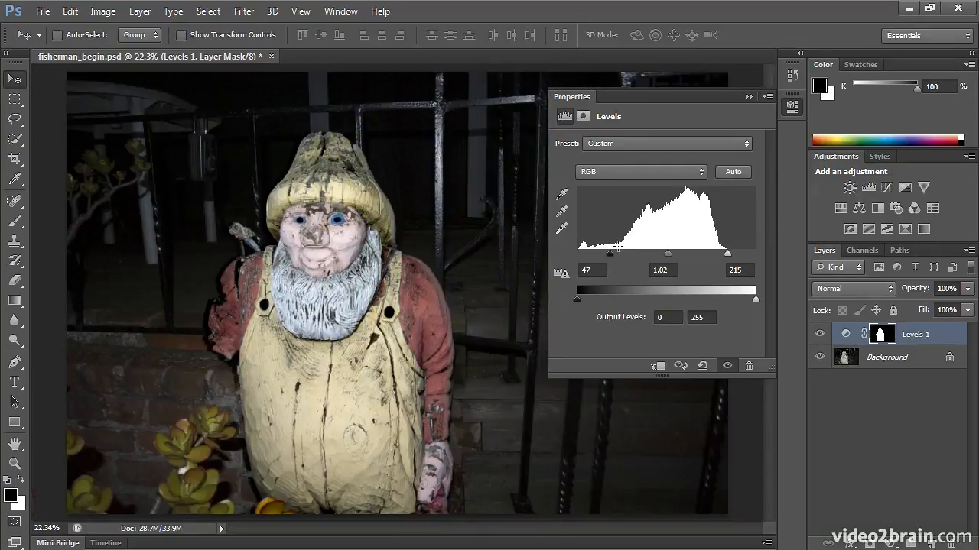
mouse_move(610, 255)
left_mouse_down()
mouse_move(582, 258)
mouse_move(594, 258)
left_mouse_up()
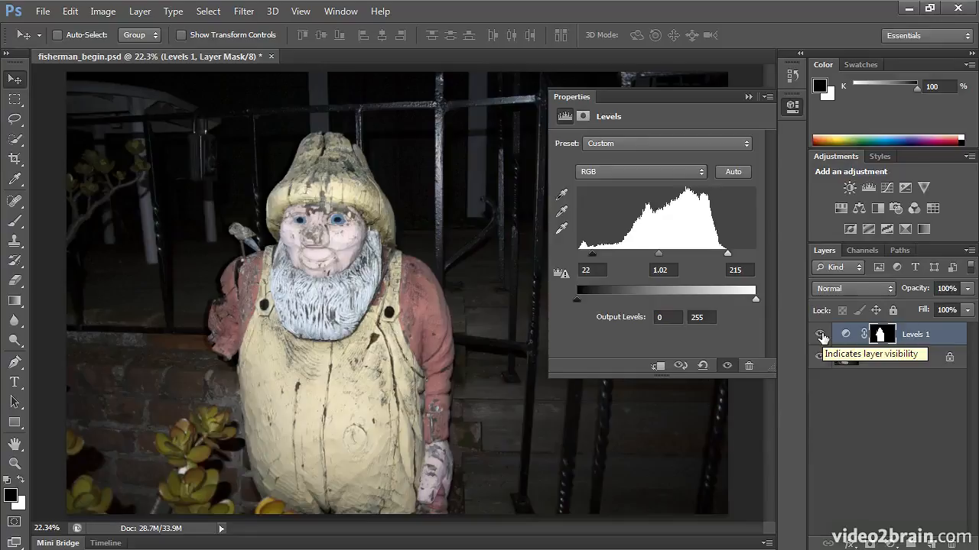
- Toggle the visibility of the Levels 1 layer to compare the fisherman before and after the adjustment
left_click(820, 335)
left_click(821, 335)
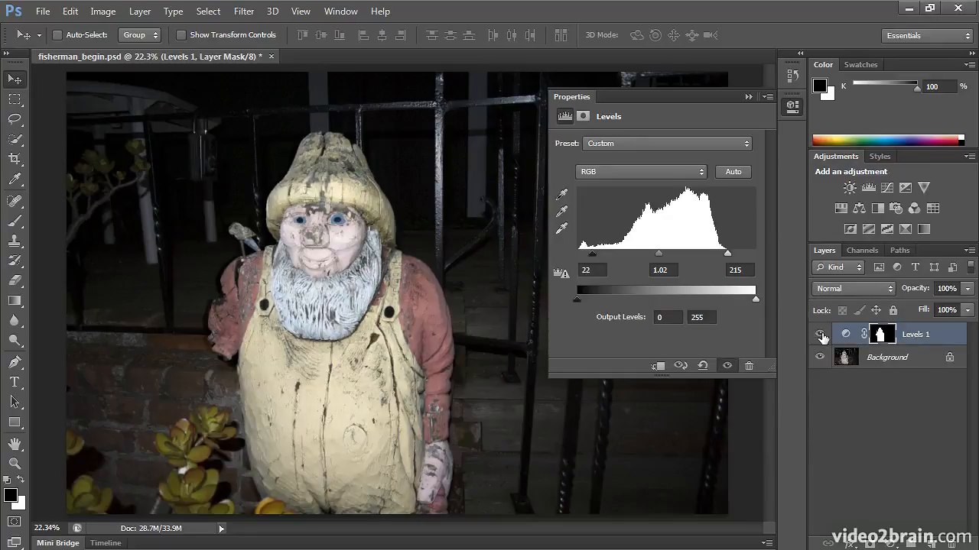
left_click(821, 335)
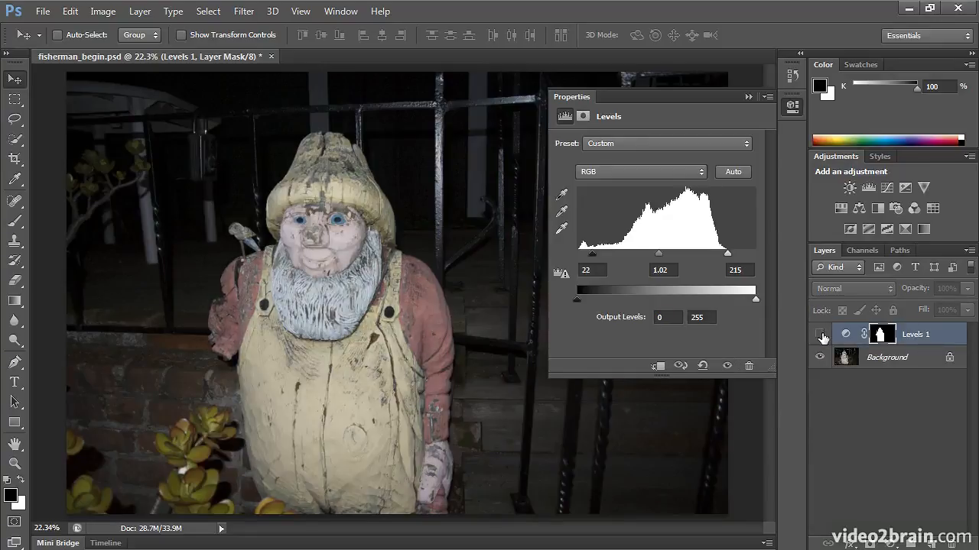
left_click(820, 335)
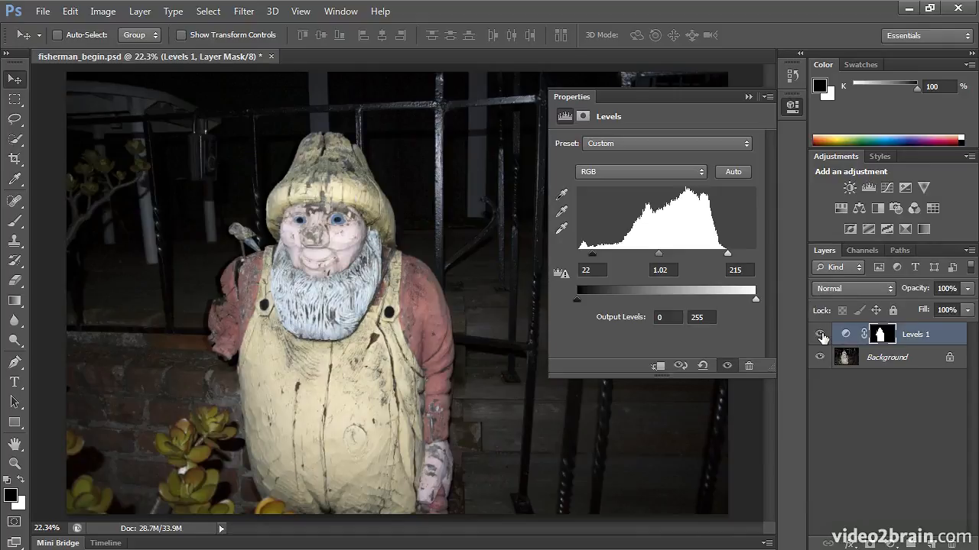
- Try an unmasked Vibrance adjustment layer on the whole image at -100 and +94, and delete it
left_click(924, 188)
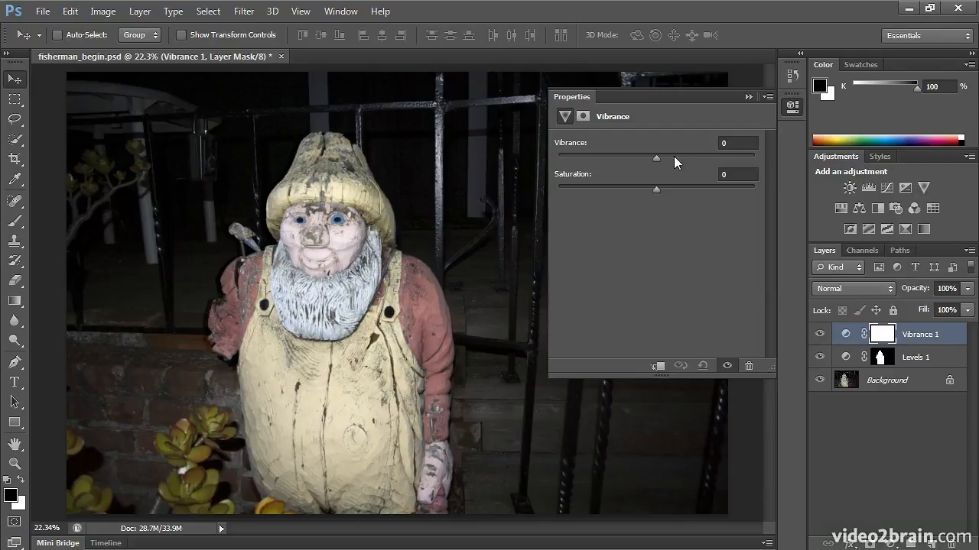
left_click_drag(659, 155, 672, 172)
left_click_drag(706, 157, 543, 161)
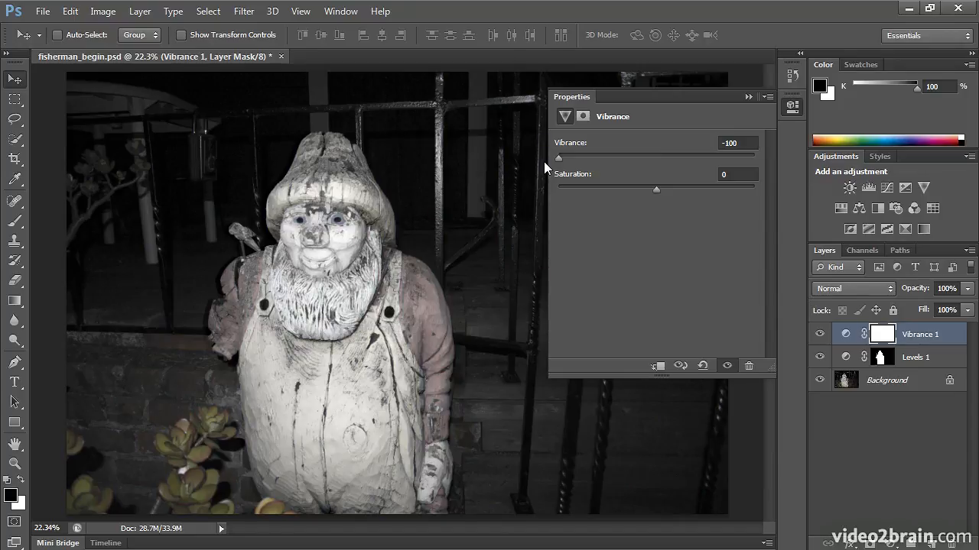
left_click_drag(543, 161, 745, 177)
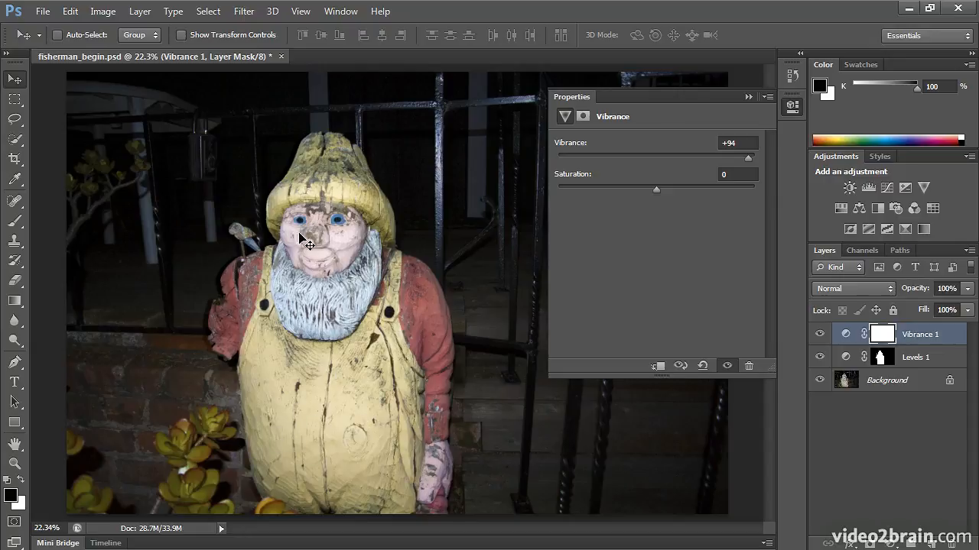
left_click_drag(934, 342, 950, 542)
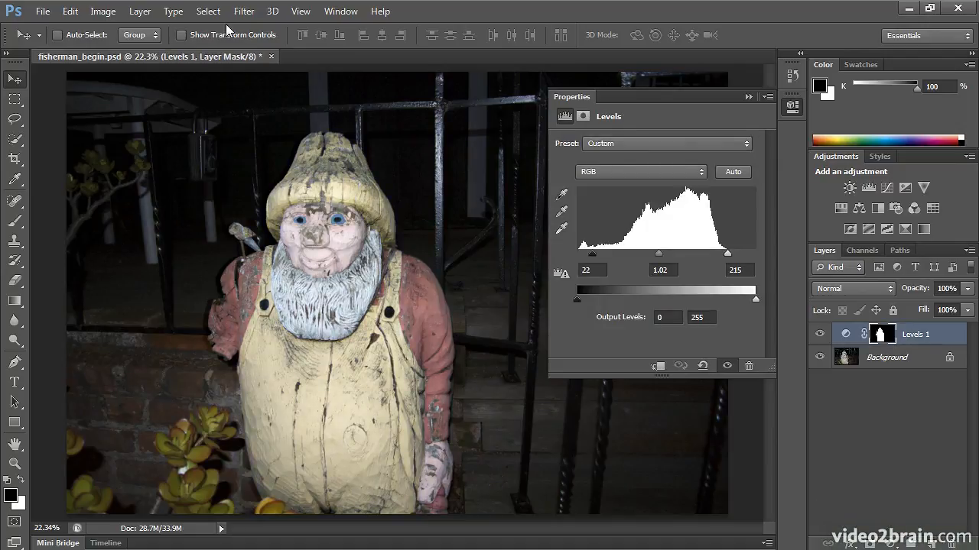
- Load the fisherman channel as a new selection again, choosing it instead of the Levels 1 mask
left_click(208, 11)
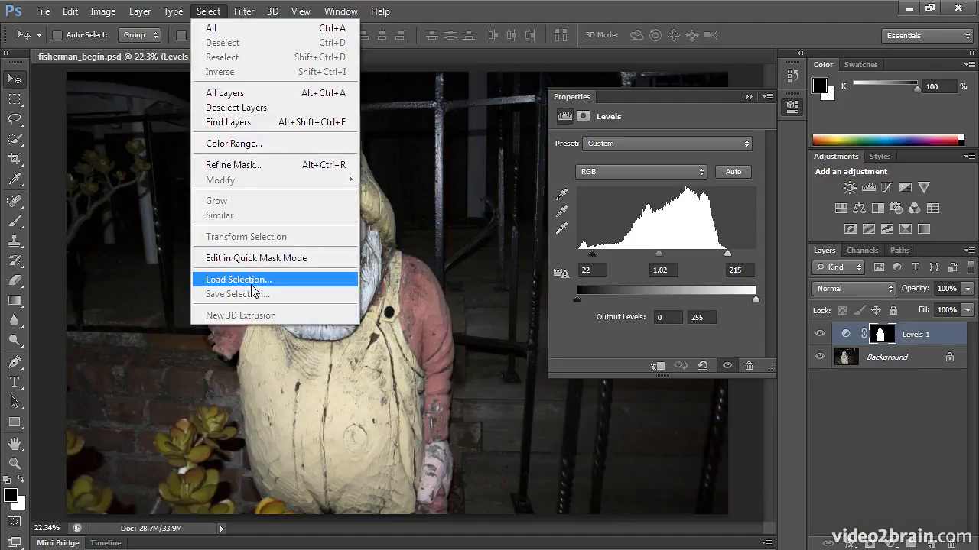
left_click(251, 286)
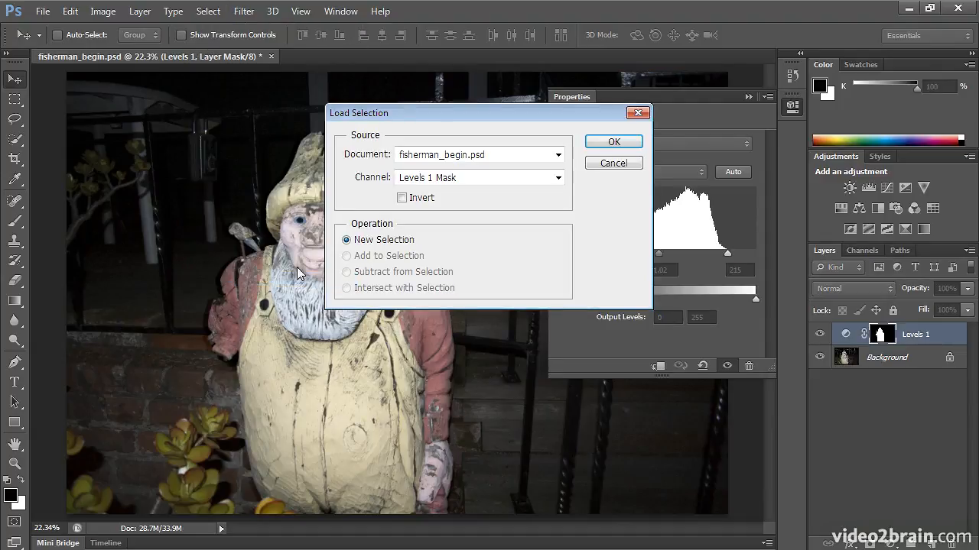
left_click(416, 181)
left_click(417, 219)
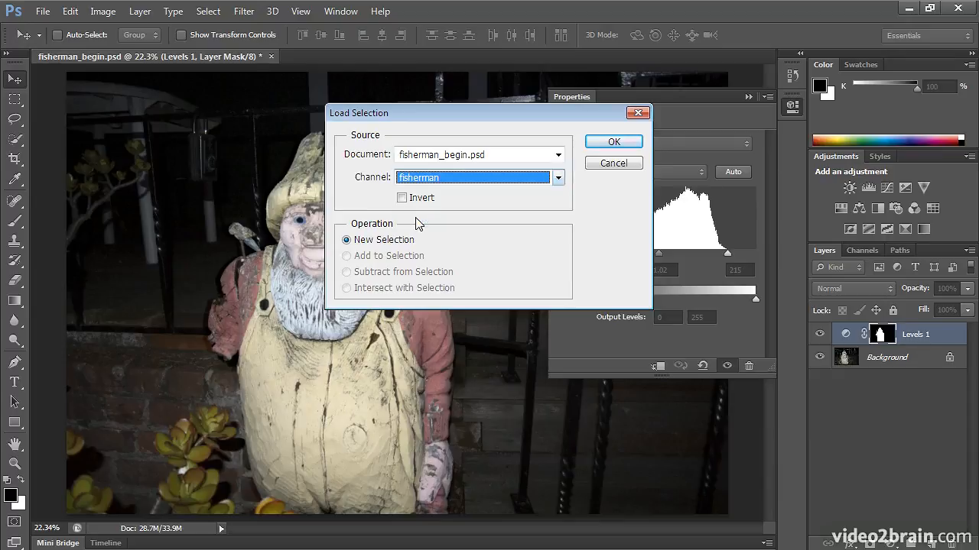
left_click(597, 144)
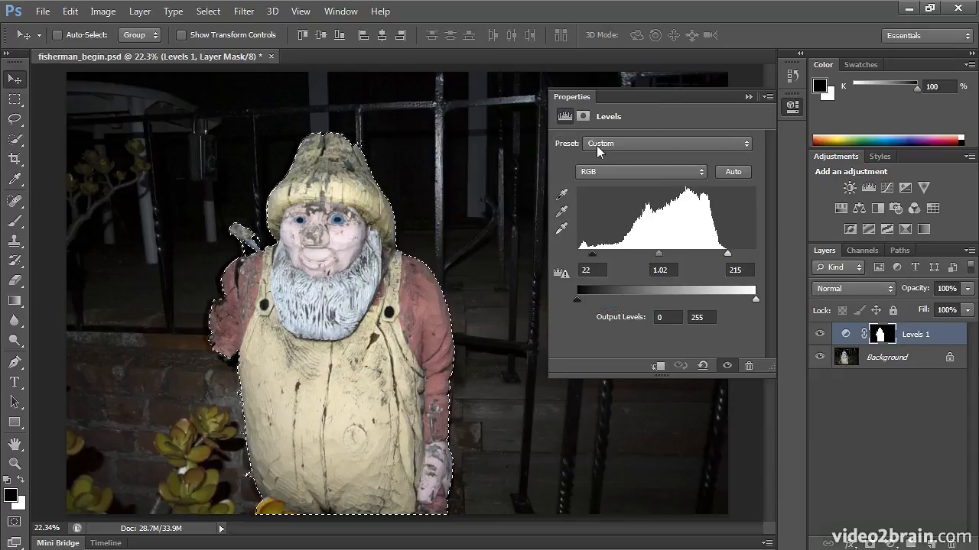
- Add a Vibrance adjustment layer masked to the fisherman with Vibrance set to +91, and collapse its properties
left_click(924, 187)
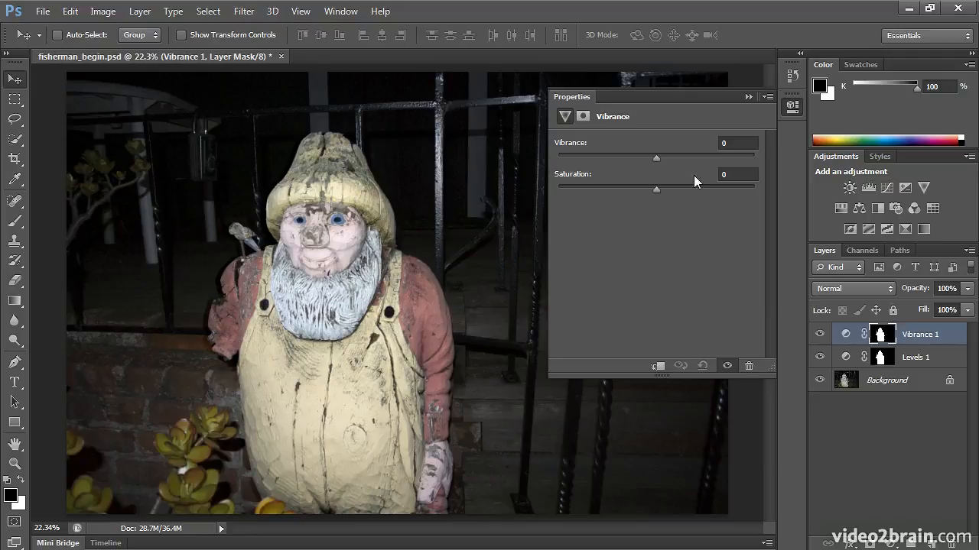
left_click_drag(655, 158, 712, 159)
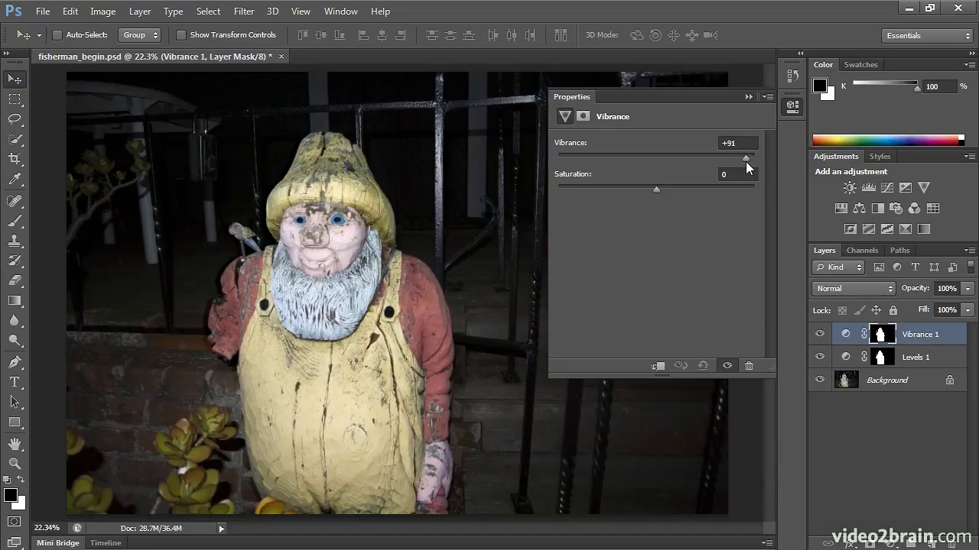
left_click_drag(746, 161, 746, 161)
left_click(790, 108)
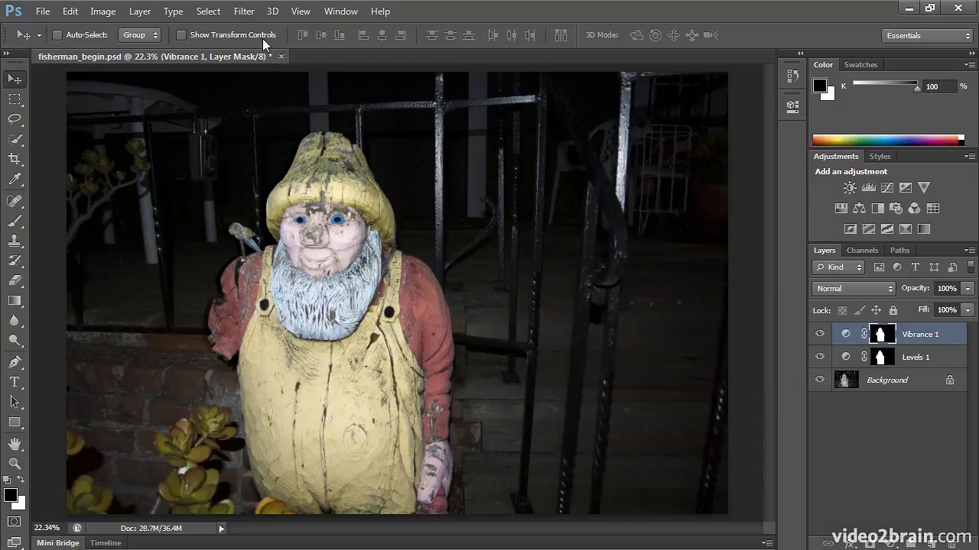
- Load the fisherman channel as a new selection and invert it so everything around the statue is selected
left_click(208, 11)
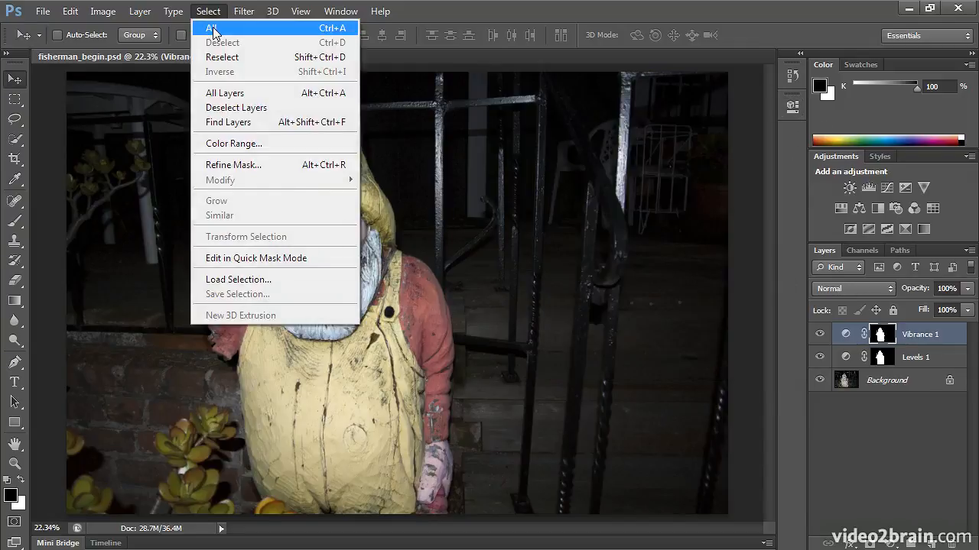
left_click(269, 280)
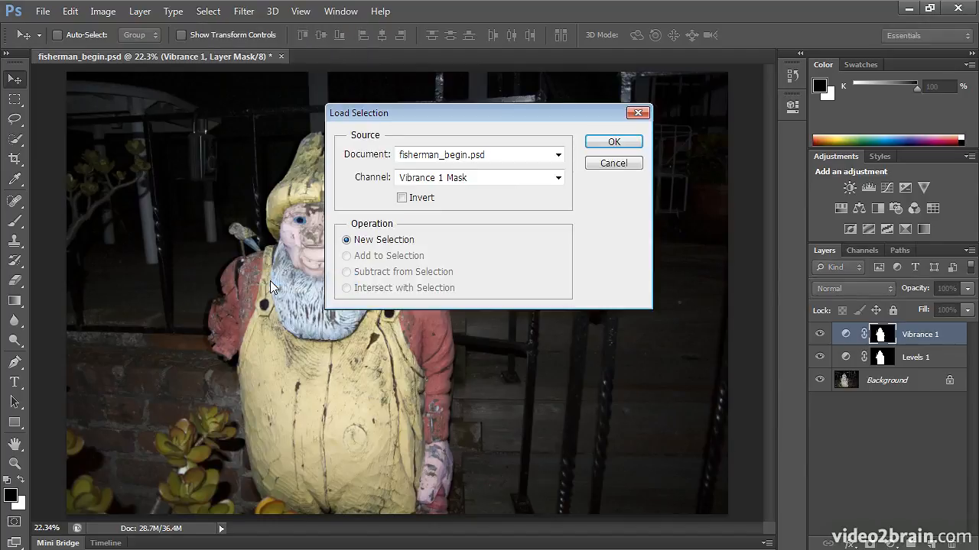
left_click(510, 178)
left_click(497, 218)
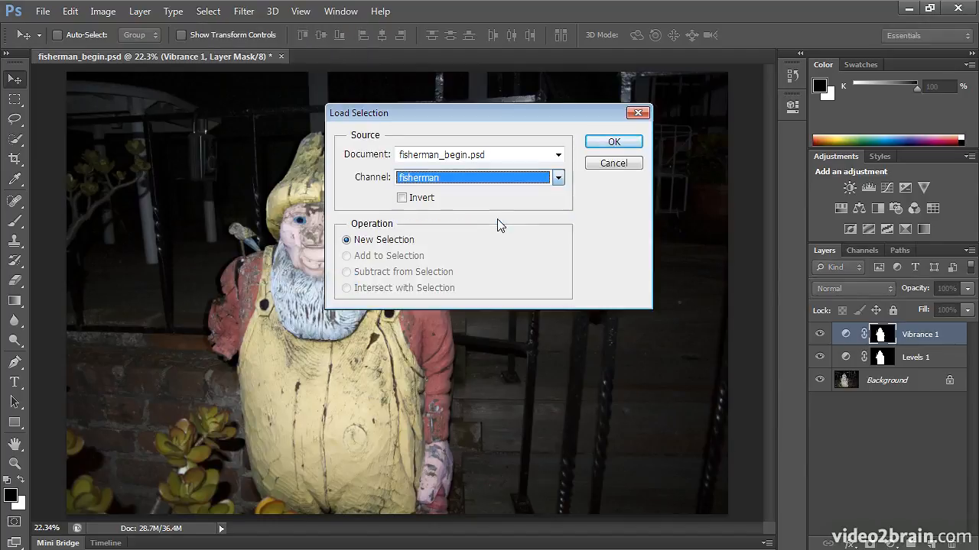
left_click(614, 143)
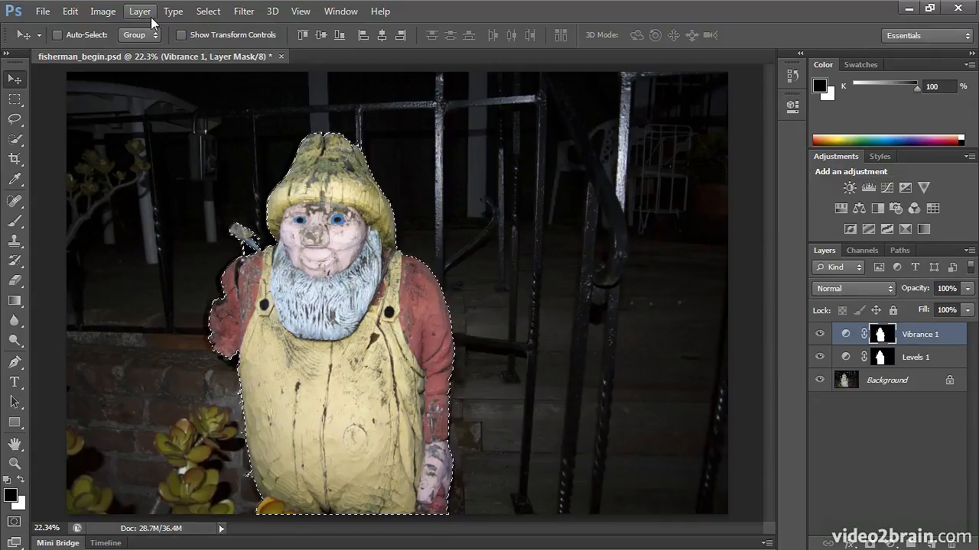
left_click(207, 11)
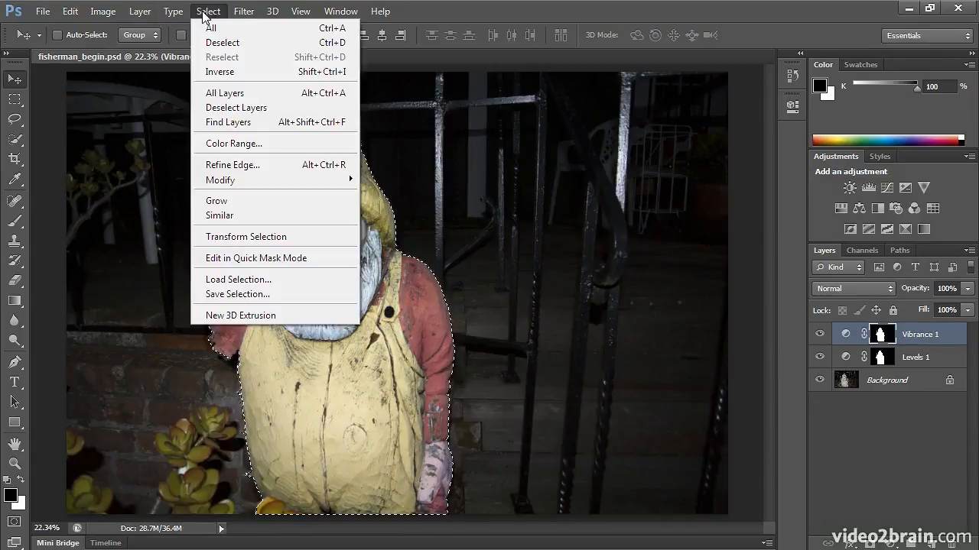
left_click(220, 72)
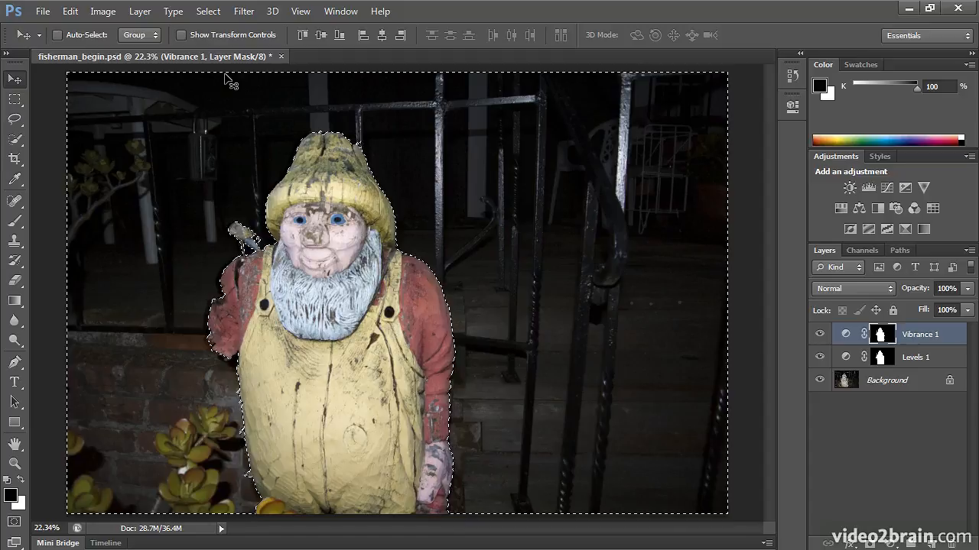
- Create a new layer named white above the Vibrance 1 layer, in Normal mode at 100% opacity
left_click(140, 11)
mouse_move(153, 26)
left_click(335, 28)
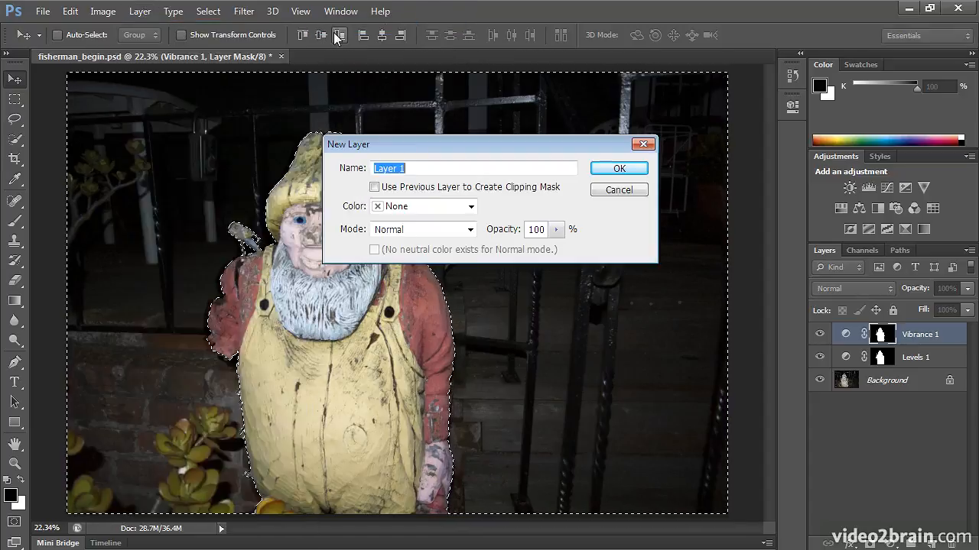
type("white")
key("Return")
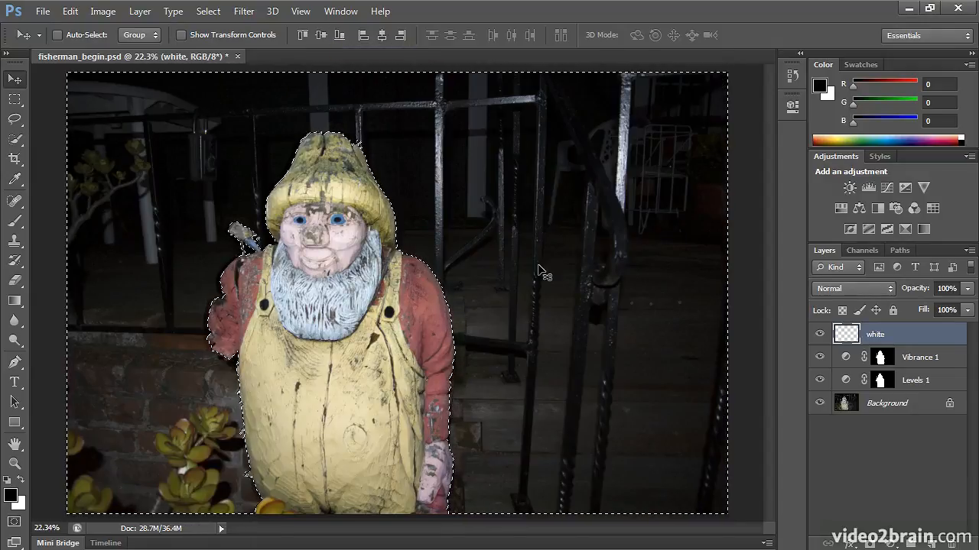
- Fill the selected background area on the white layer with white in Normal mode at 100% opacity, and deselect
left_click(70, 11)
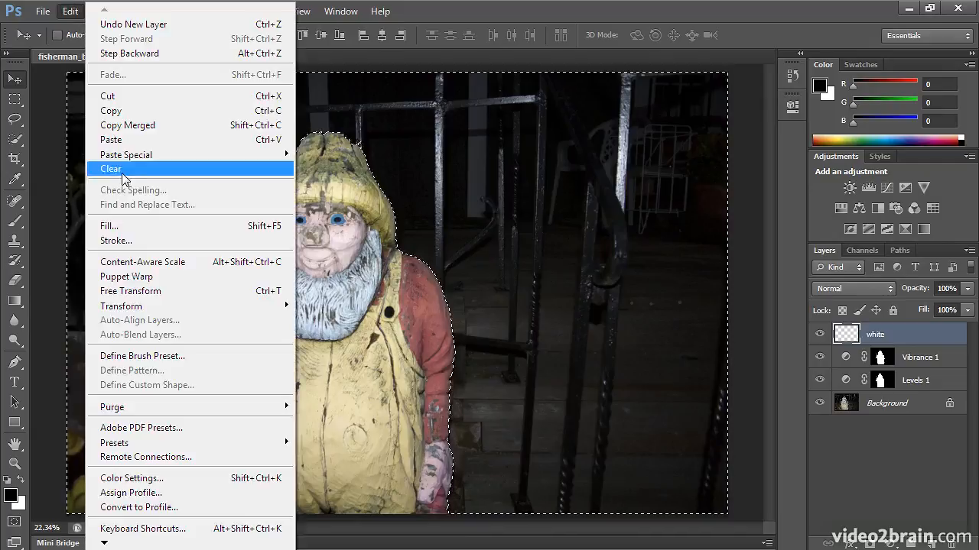
left_click(109, 225)
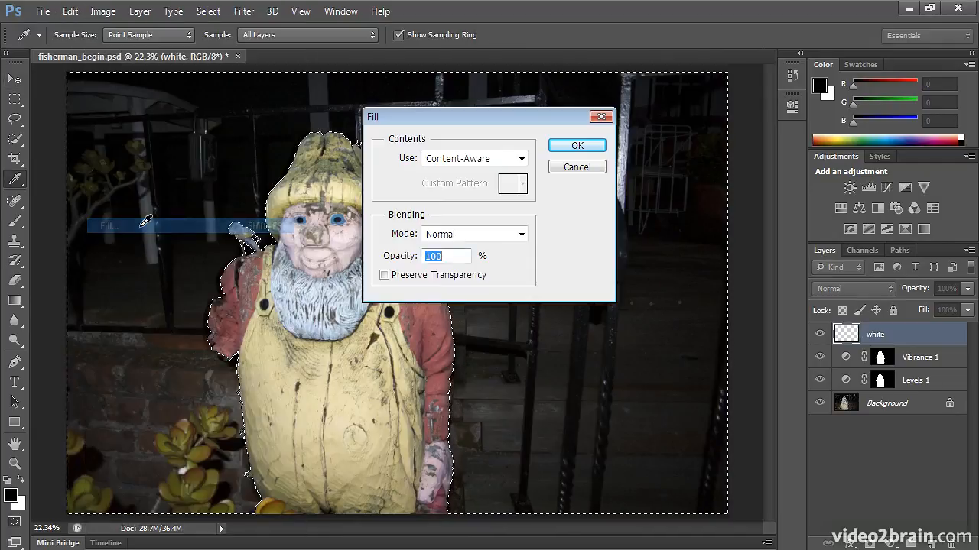
left_click(478, 159)
left_click(487, 294)
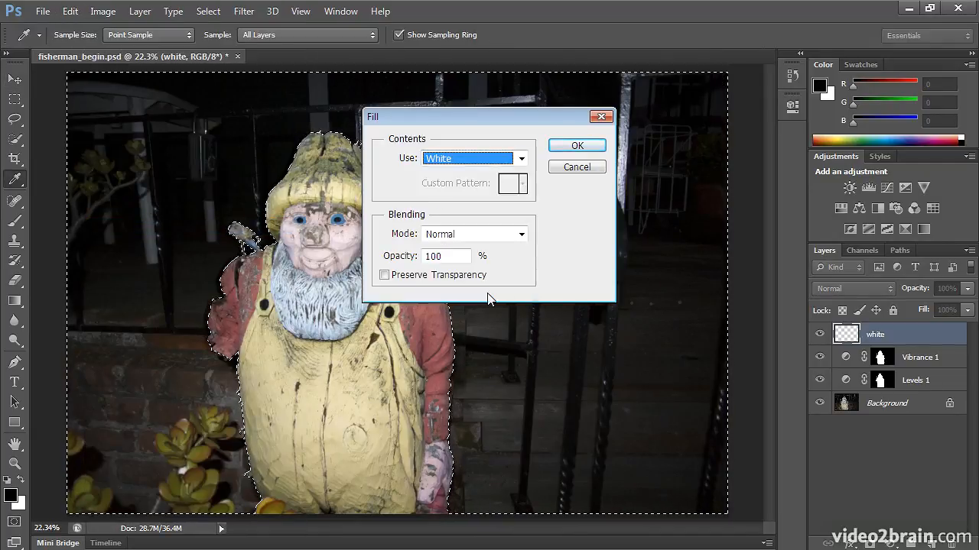
left_click(604, 145)
key("v")
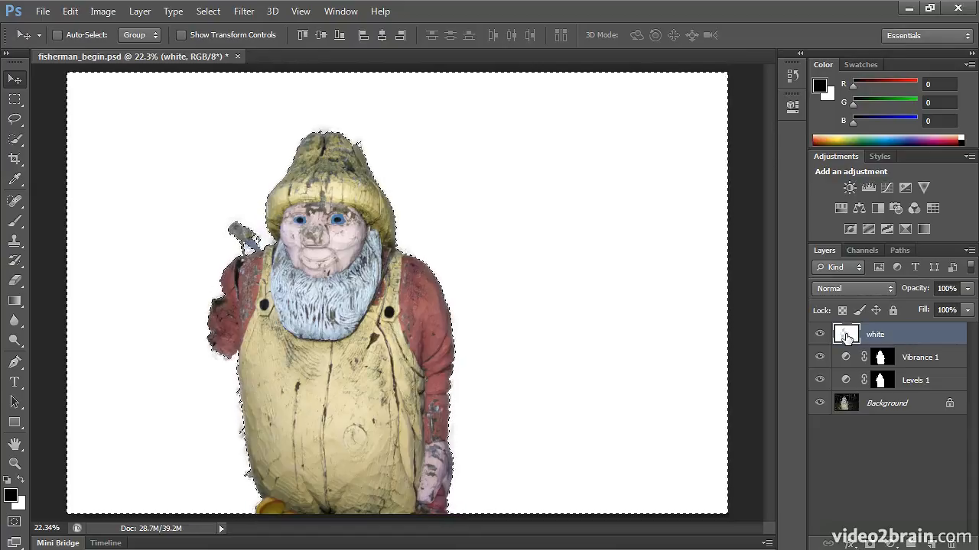
left_click(210, 10)
left_click(209, 39)
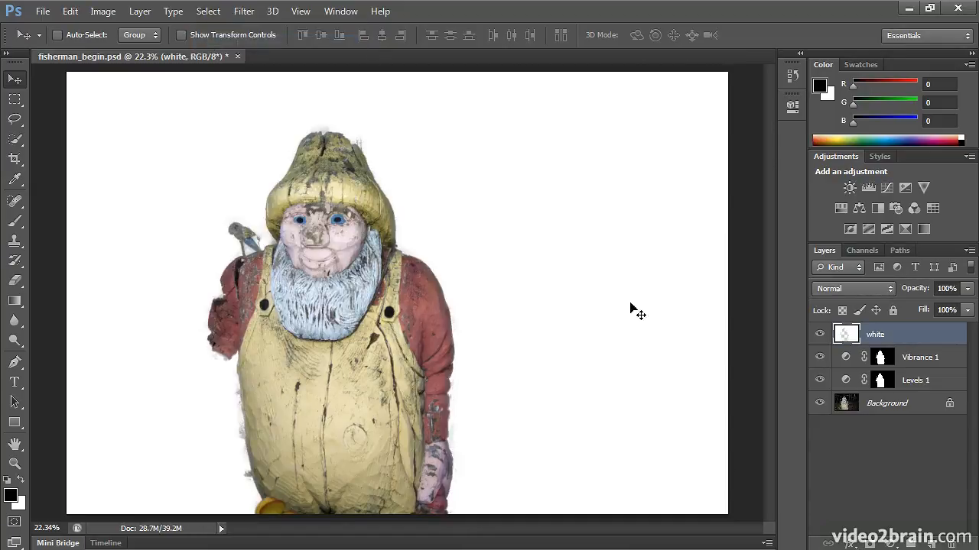
- Lower the white layer's opacity to a little below 45% so it only hazes the background
left_click(967, 288)
left_click_drag(970, 310, 923, 307)
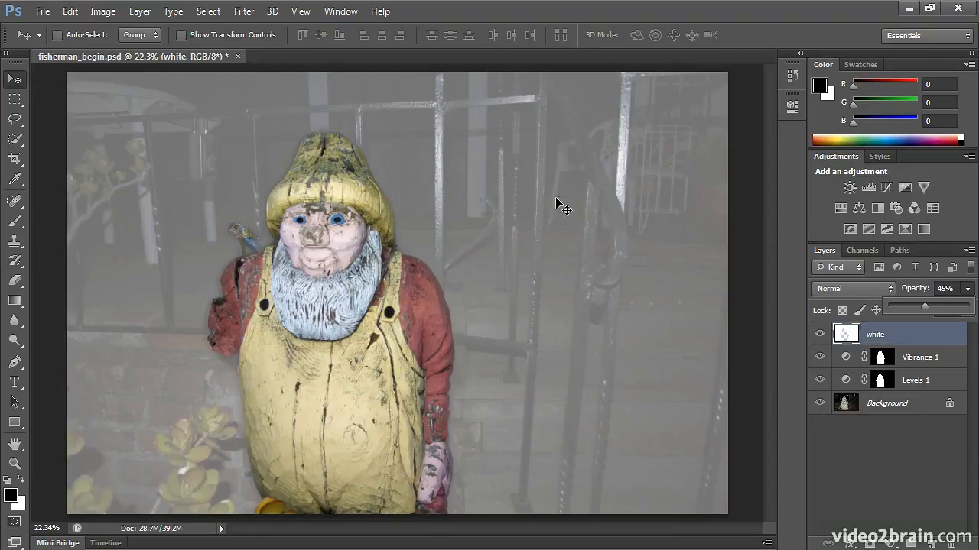
mouse_move(926, 304)
left_mouse_down()
mouse_move(896, 294)
mouse_move(932, 309)
mouse_move(918, 304)
left_mouse_up()
- Convert the Background layer to a smart object for smart filters and rename it fisherman
left_click(902, 411)
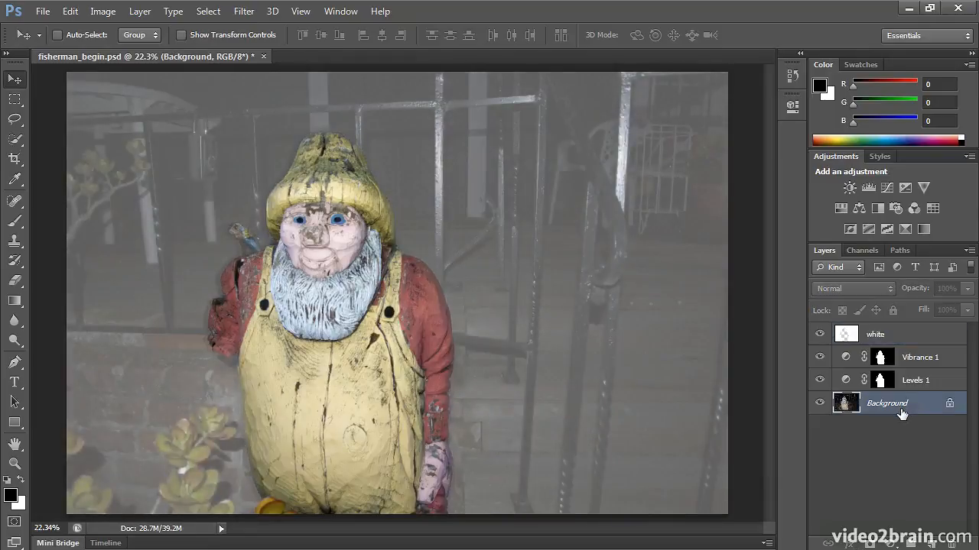
left_click(249, 15)
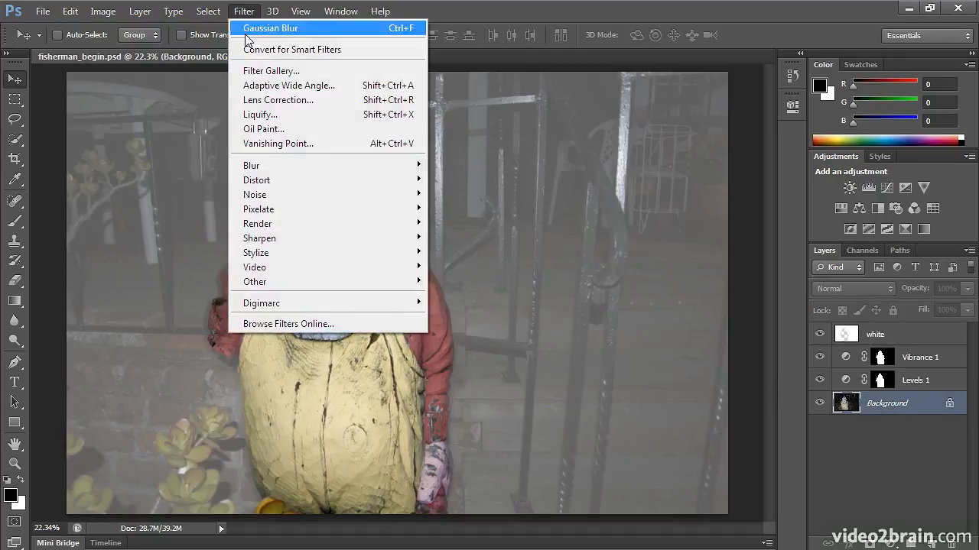
left_click(246, 47)
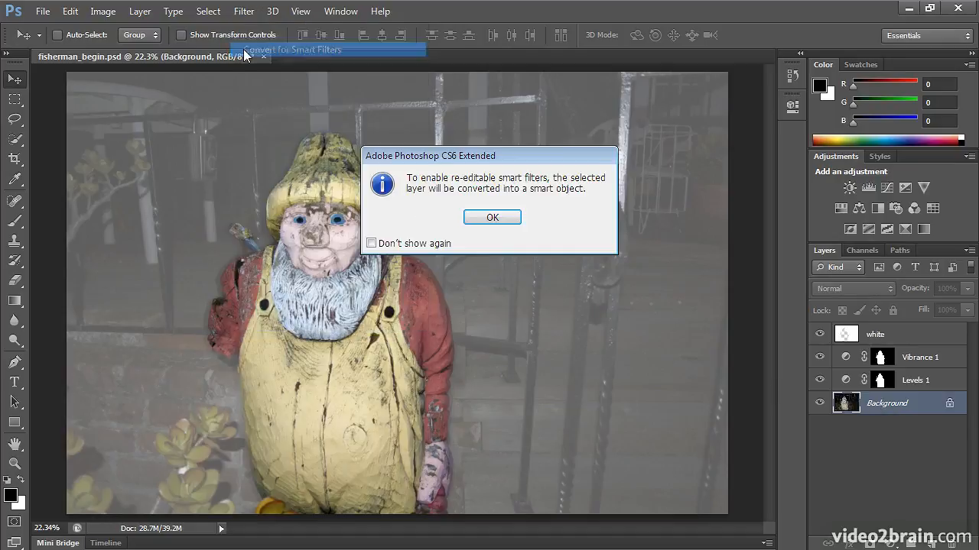
left_click(490, 218)
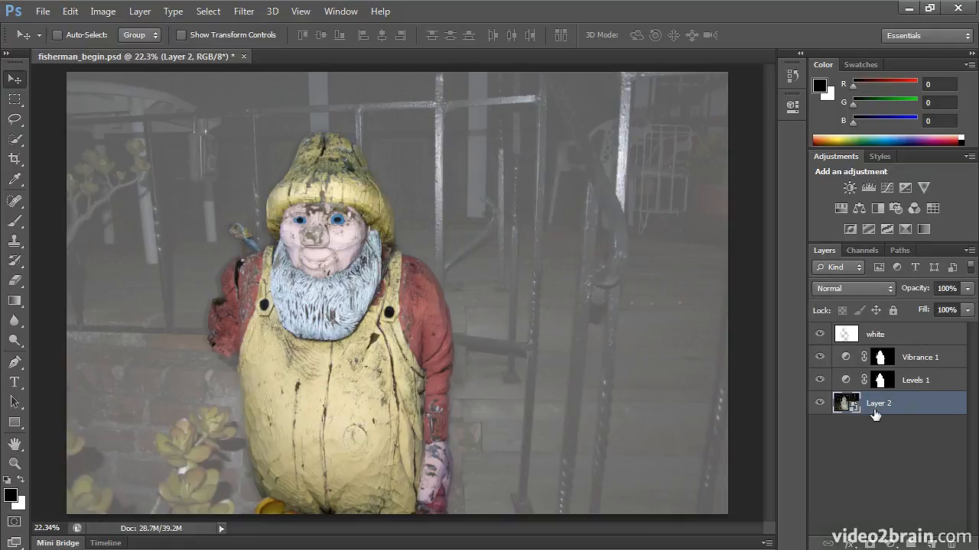
double_click(884, 405)
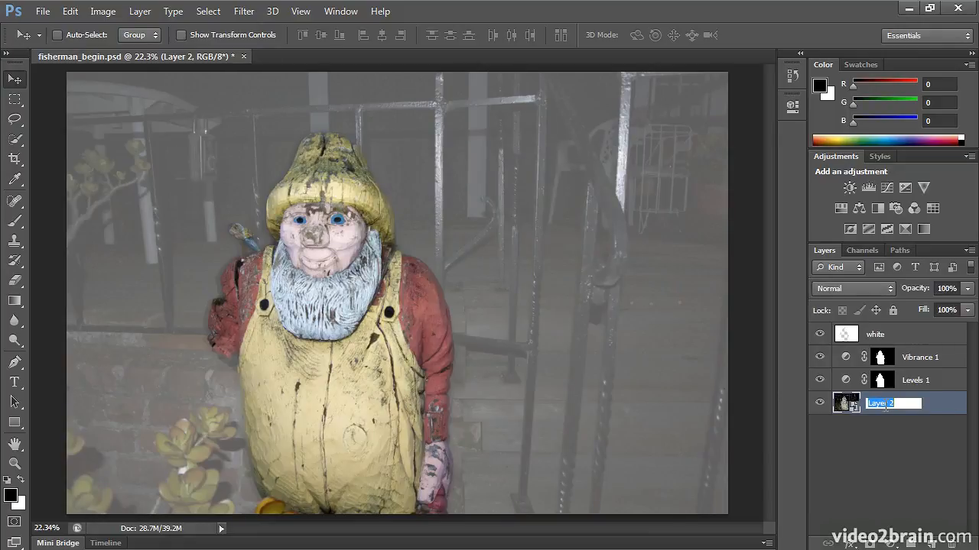
type("fisherman")
key("Return")
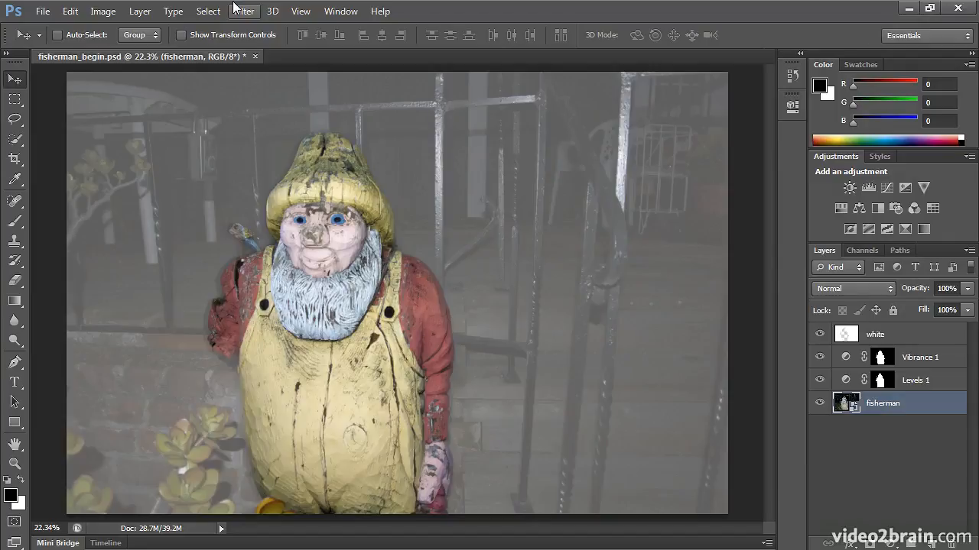
- Load the fisherman channel as a new selection with the Invert option enabled
left_click(208, 11)
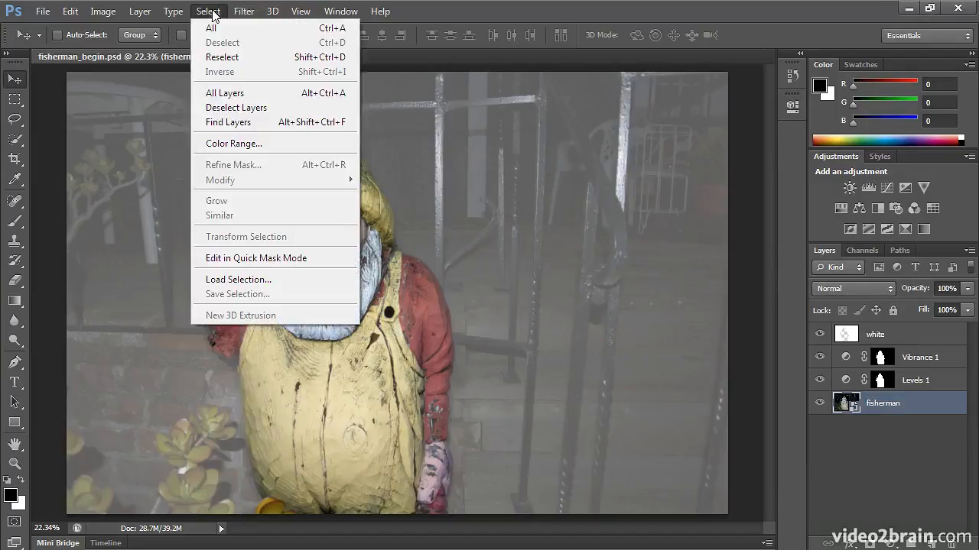
left_click(241, 278)
left_click(459, 190)
left_click(456, 219)
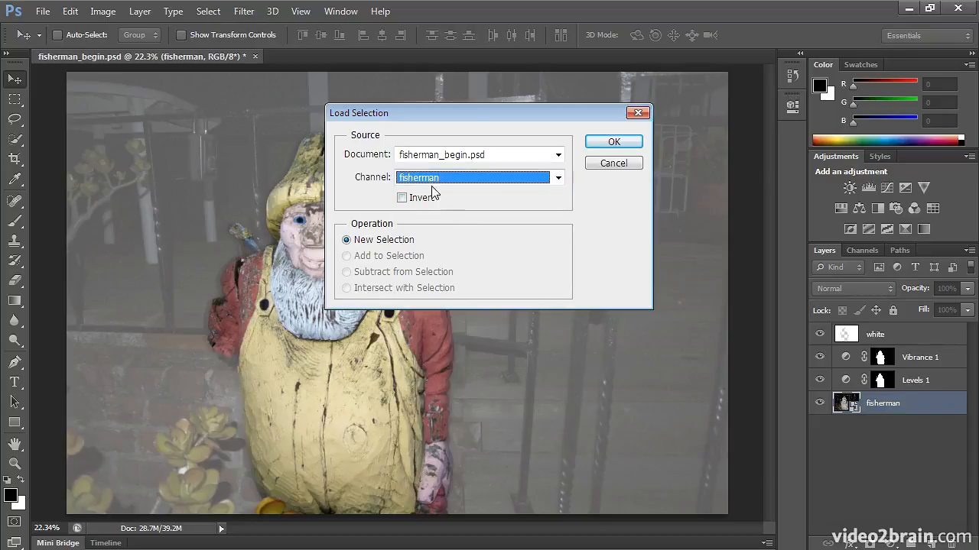
left_click(422, 203)
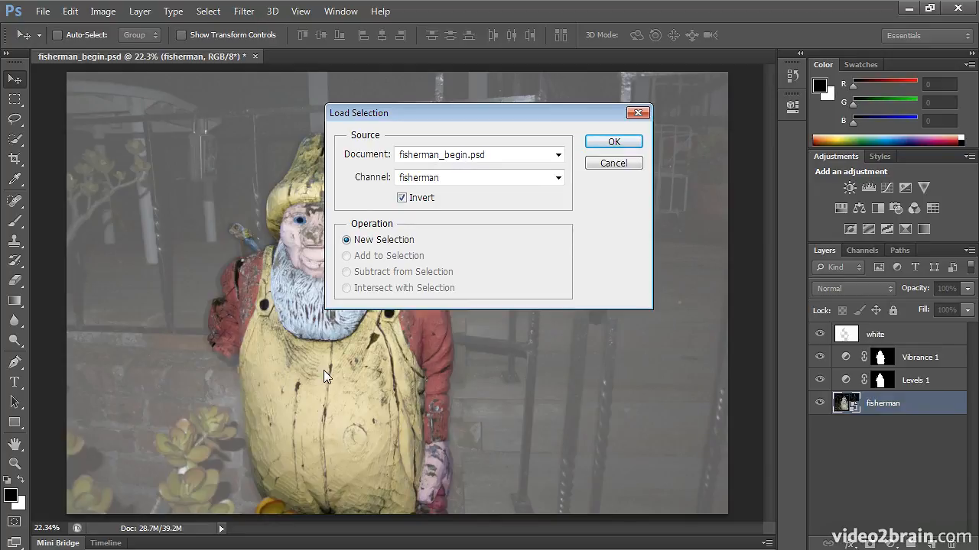
left_click(613, 142)
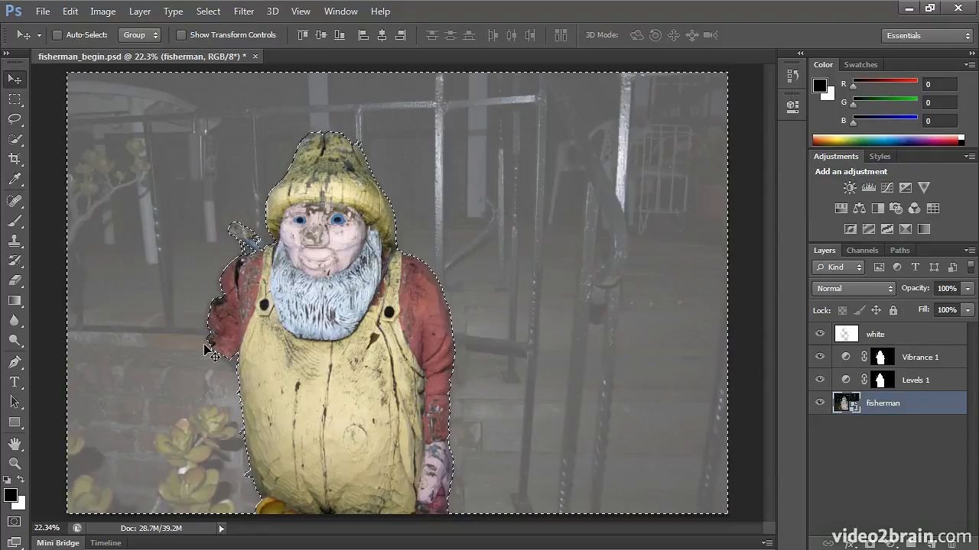
- Apply a Gaussian Blur smart filter with a radius of 11.4 pixels to the selected background of the fisherman layer
left_click(242, 13)
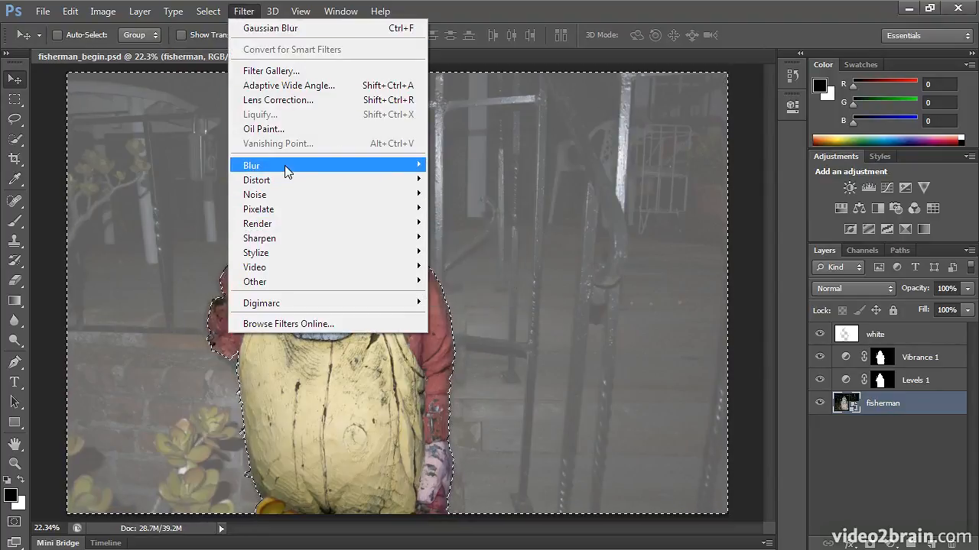
mouse_move(283, 166)
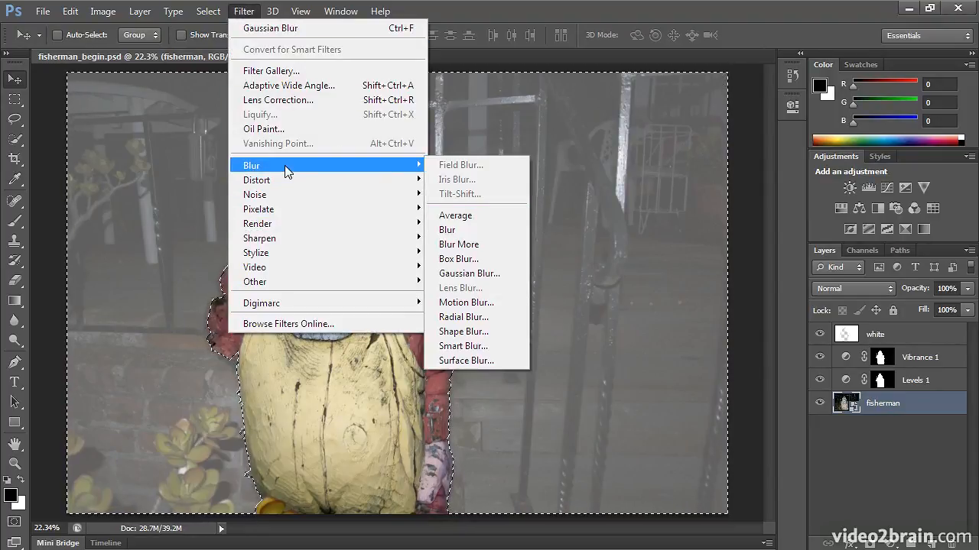
left_click(469, 273)
left_click_drag(736, 331, 749, 336)
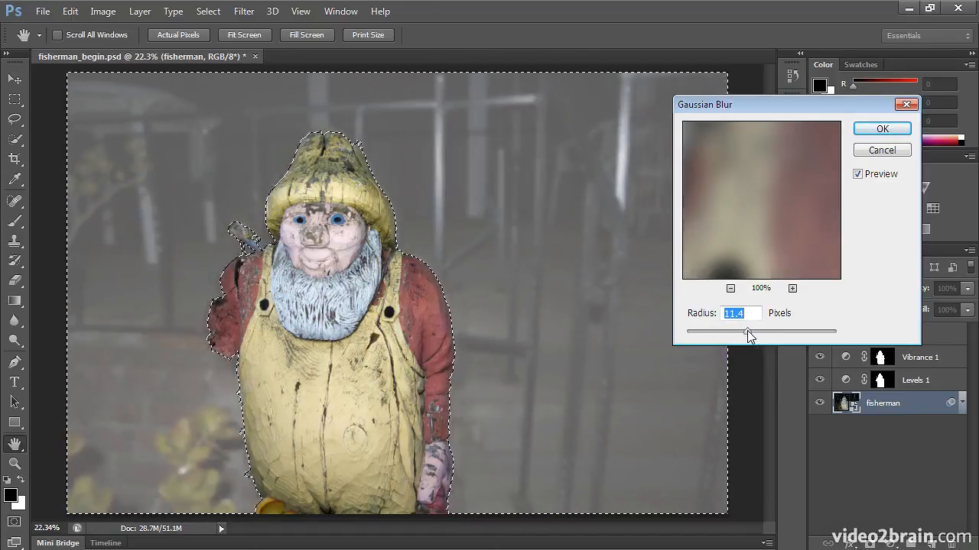
left_click(866, 133)
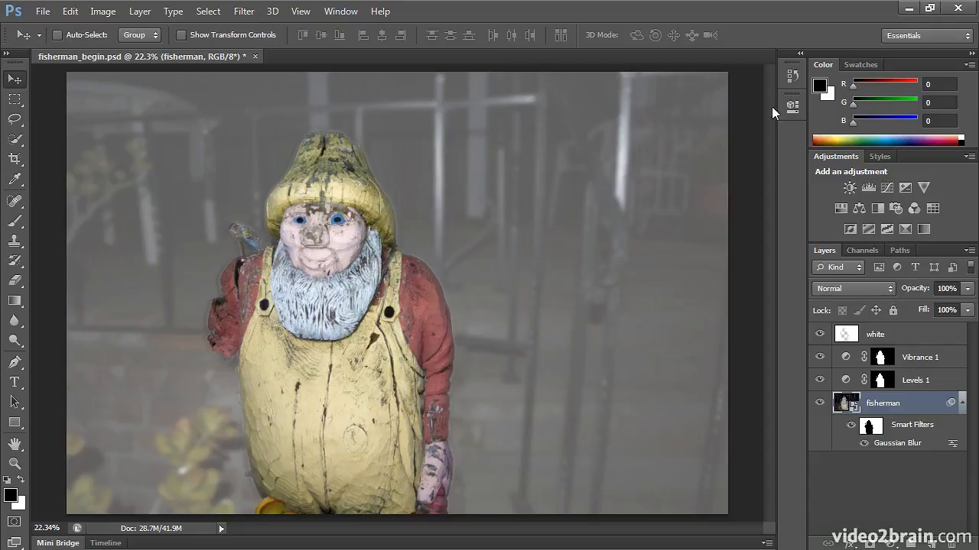
- Compare the original photo with the final edit by switching the history to the opening snapshot and back to the Gaussian Blur state
left_click(792, 76)
left_click_drag(773, 143, 742, 502)
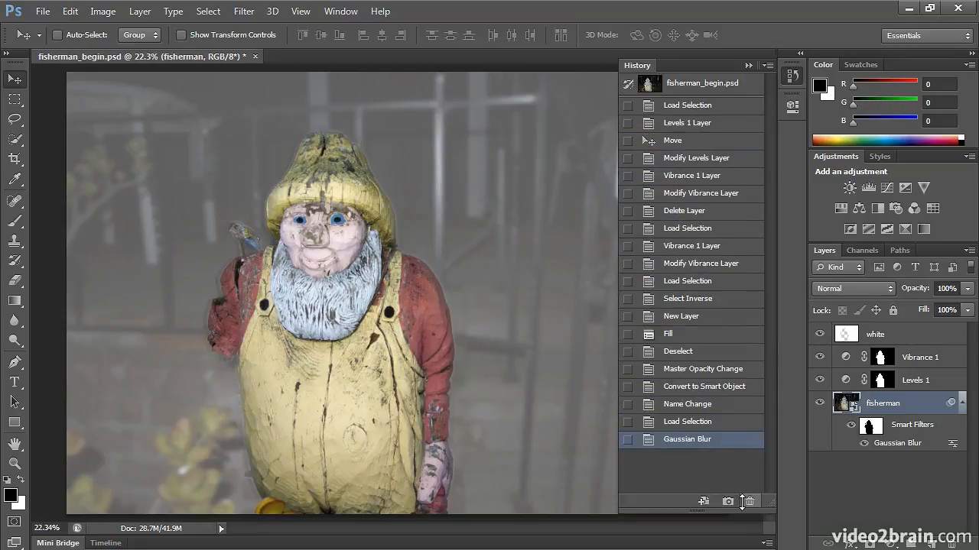
left_click(728, 85)
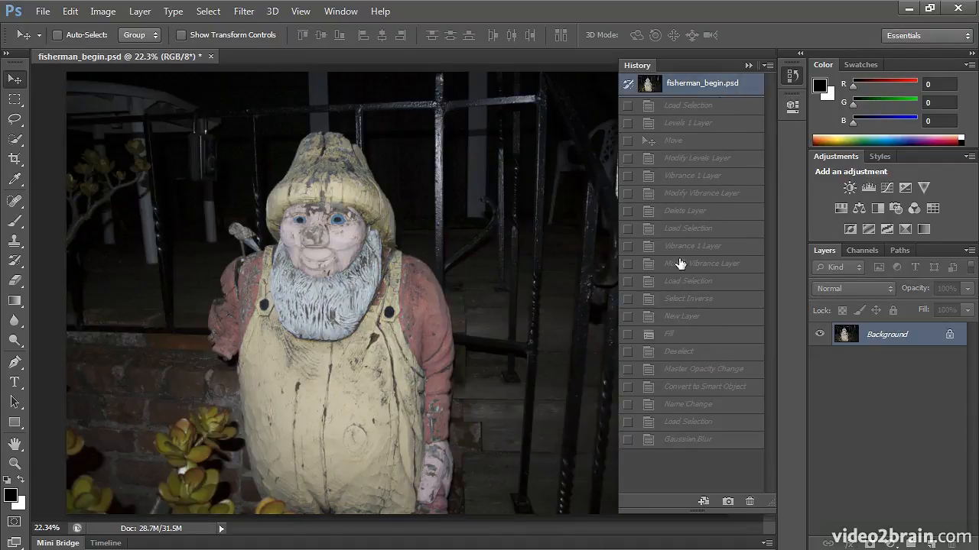
left_click(690, 441)
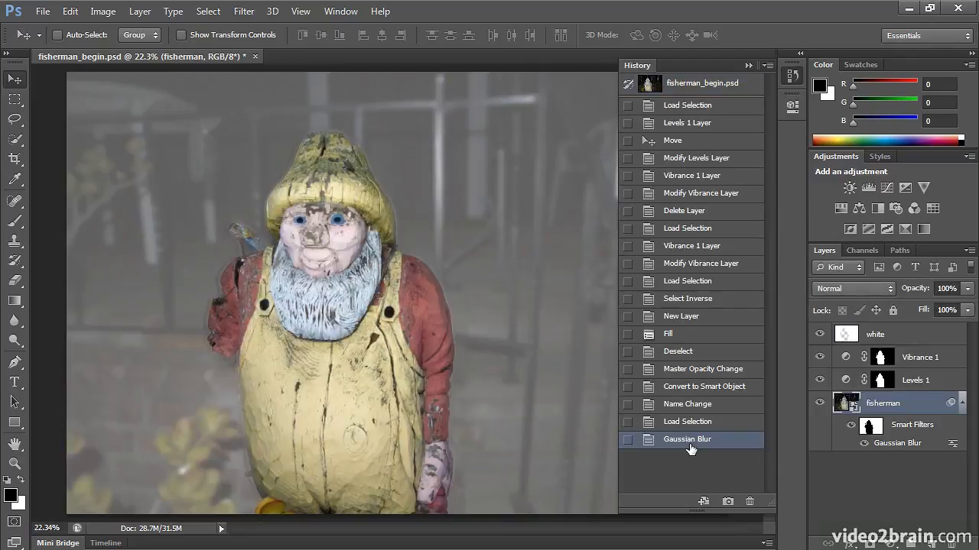